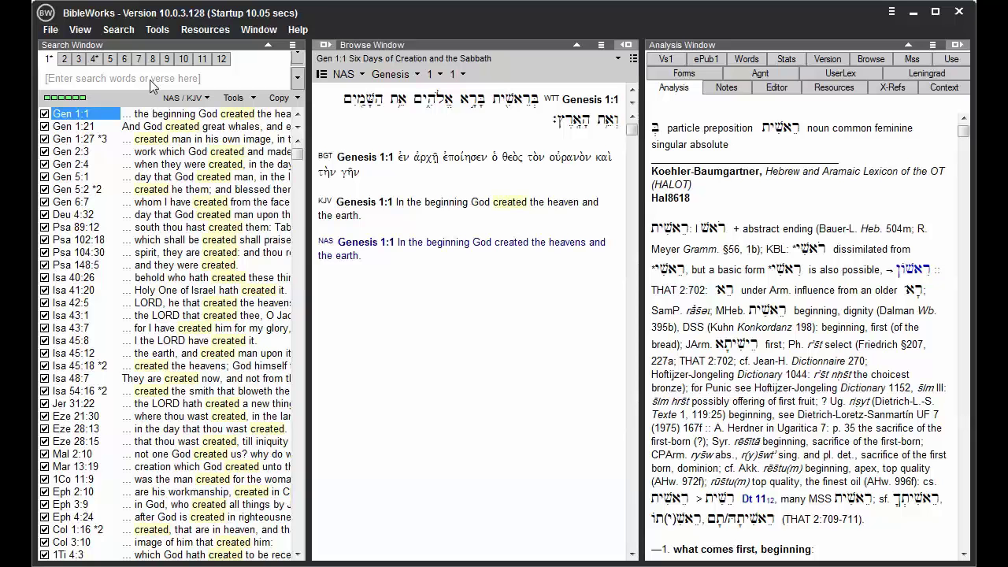
- Set the global scale factor to 150% under View > Scaling and restart BibleWorks
{"action": "left_click", "coordinate": [80, 30]}
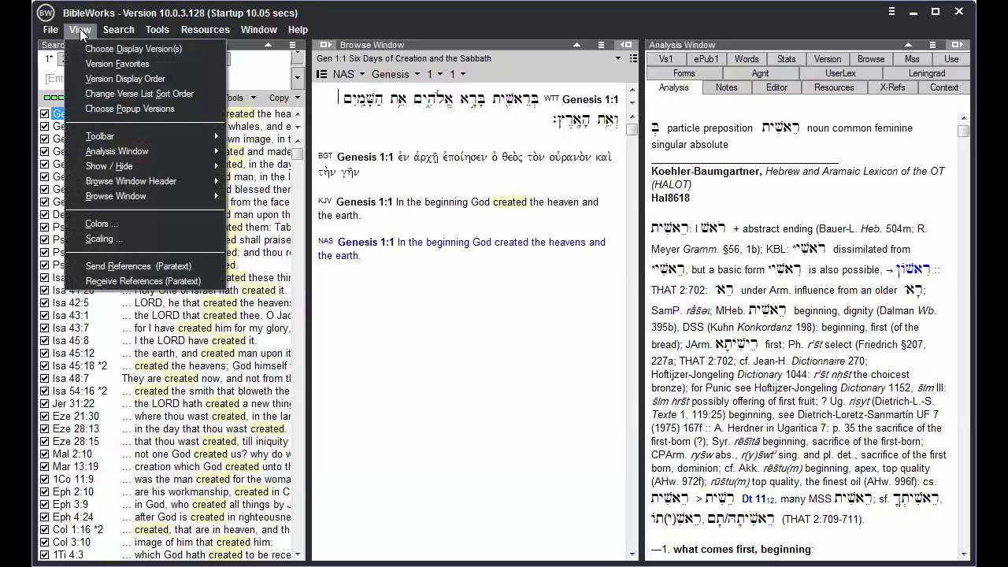
{"action": "left_click", "coordinate": [110, 236]}
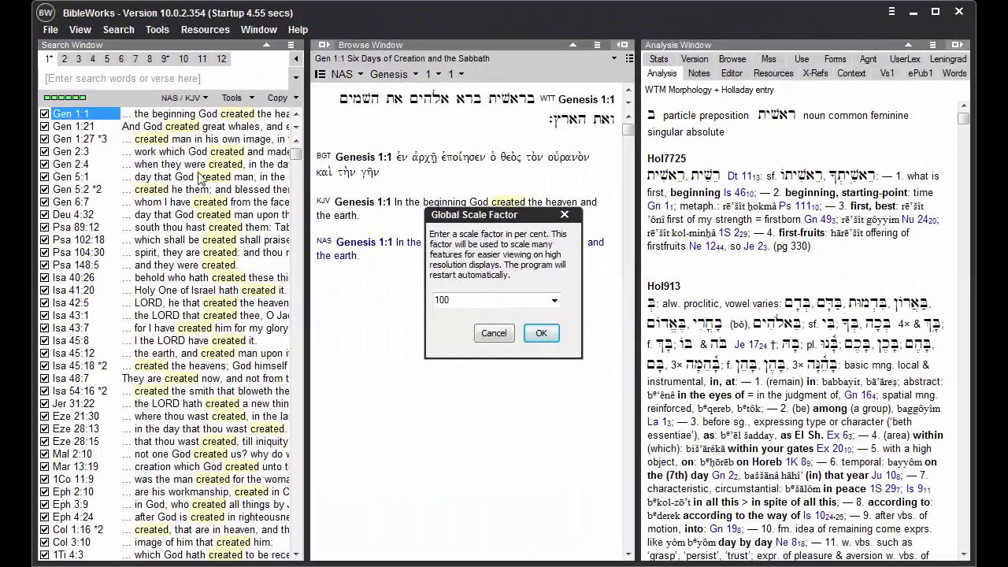
{"action": "left_click", "coordinate": [553, 303]}
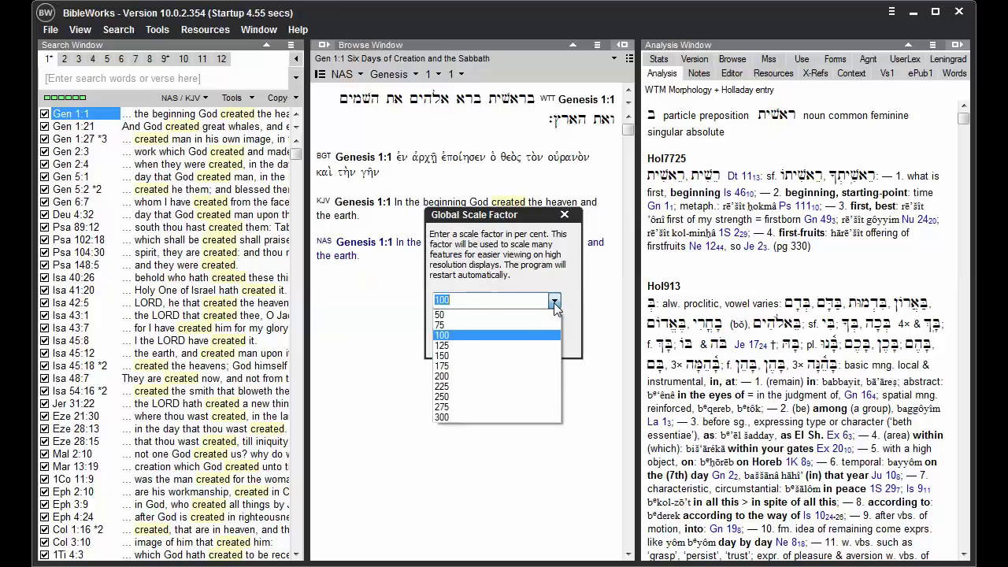
{"action": "left_click", "coordinate": [473, 357]}
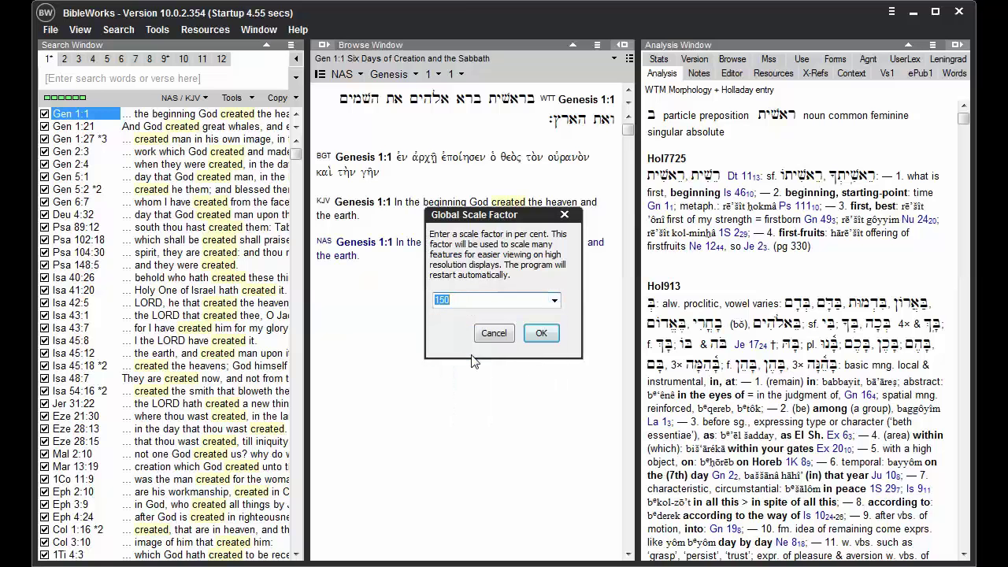
{"action": "left_click", "coordinate": [542, 333]}
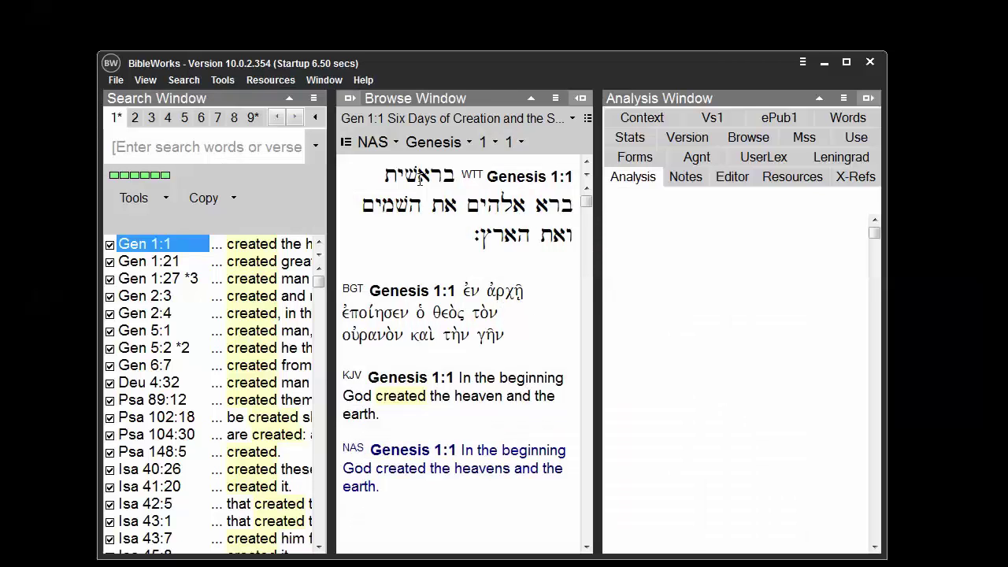
- Show the Holladay lexicon analysis for בראשית, the first word of Genesis 1:1
{"action": "mouse_move", "coordinate": [416, 176]}
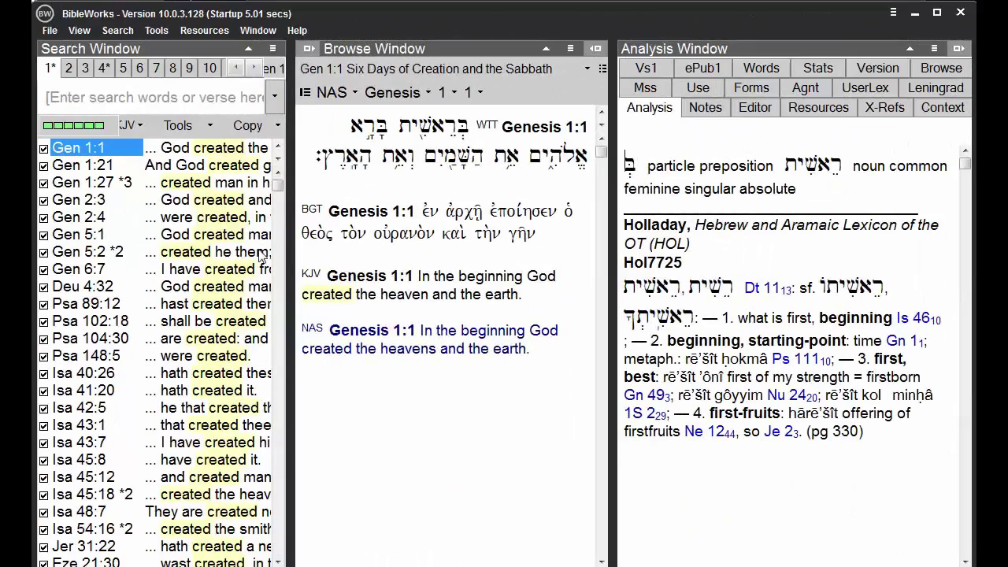
{"action": "left_click", "coordinate": [79, 30]}
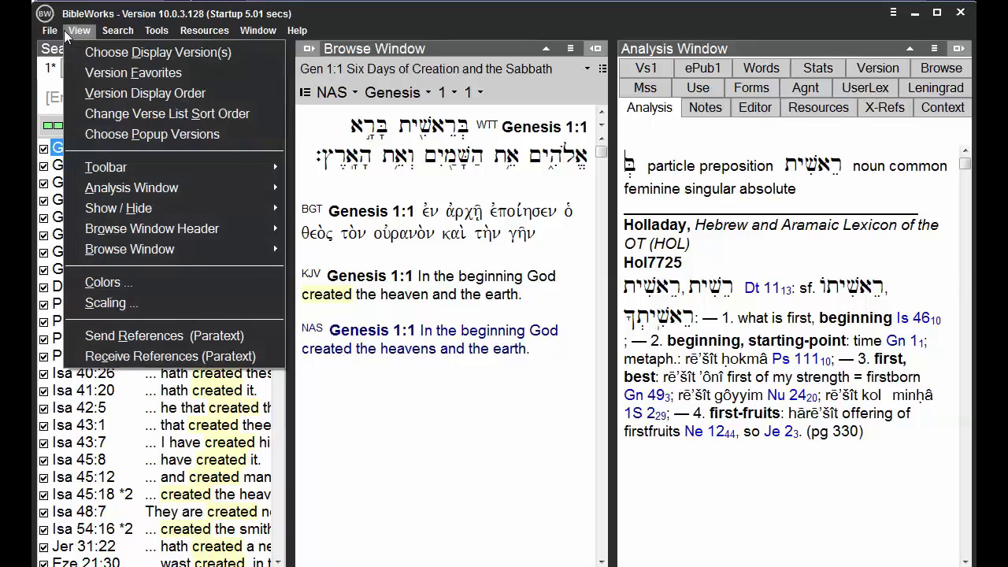
{"action": "left_click", "coordinate": [119, 302]}
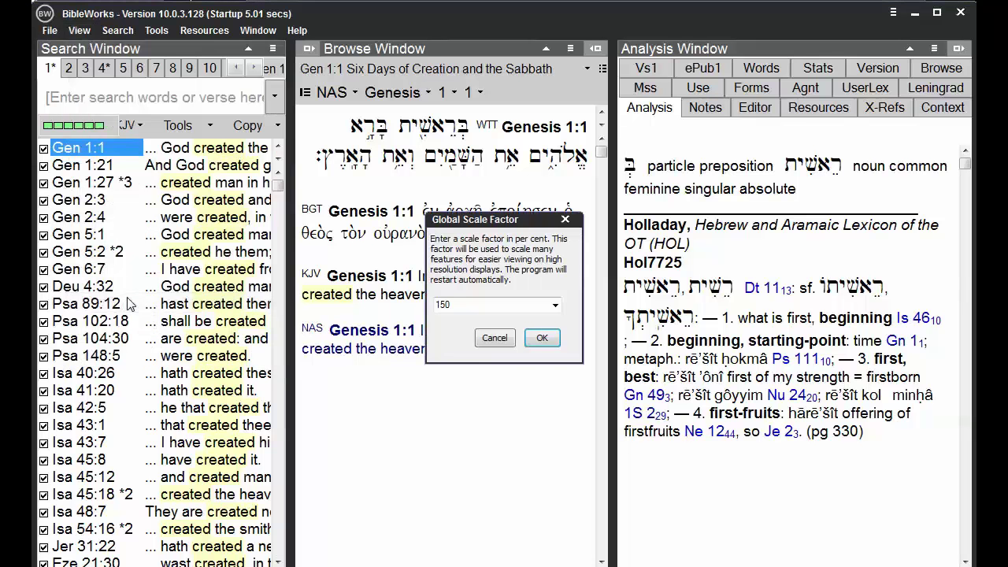
{"action": "left_click", "coordinate": [555, 305]}
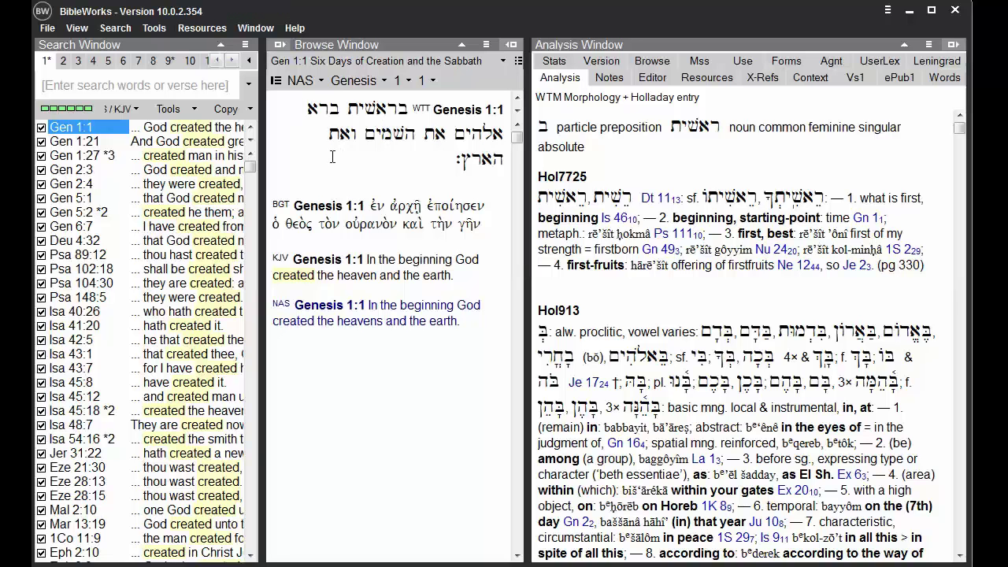
- Open the Fonts page of Tools > Options and move the dialog lower right
{"action": "left_click", "coordinate": [154, 28]}
{"action": "left_click", "coordinate": [207, 144]}
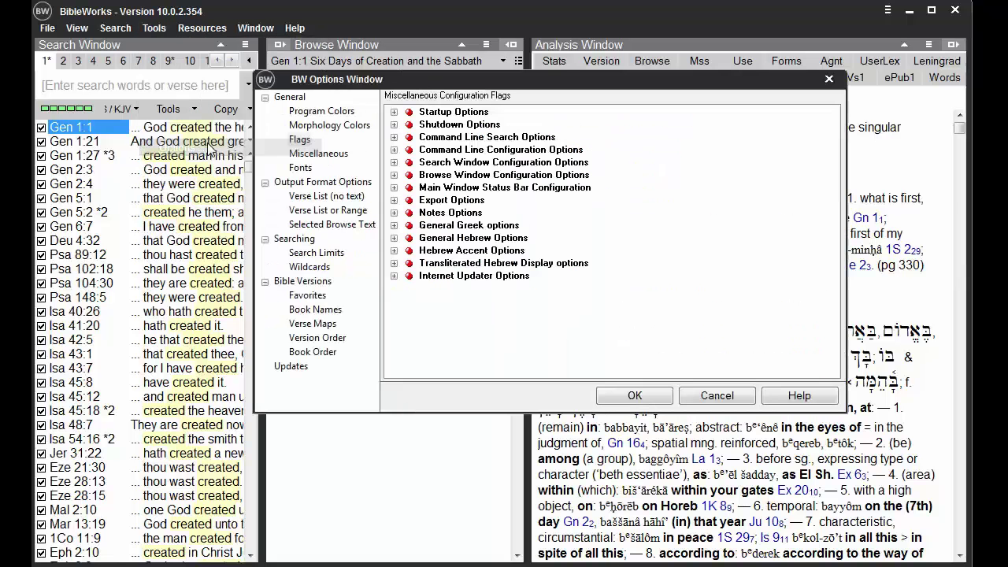
{"action": "left_click", "coordinate": [301, 168]}
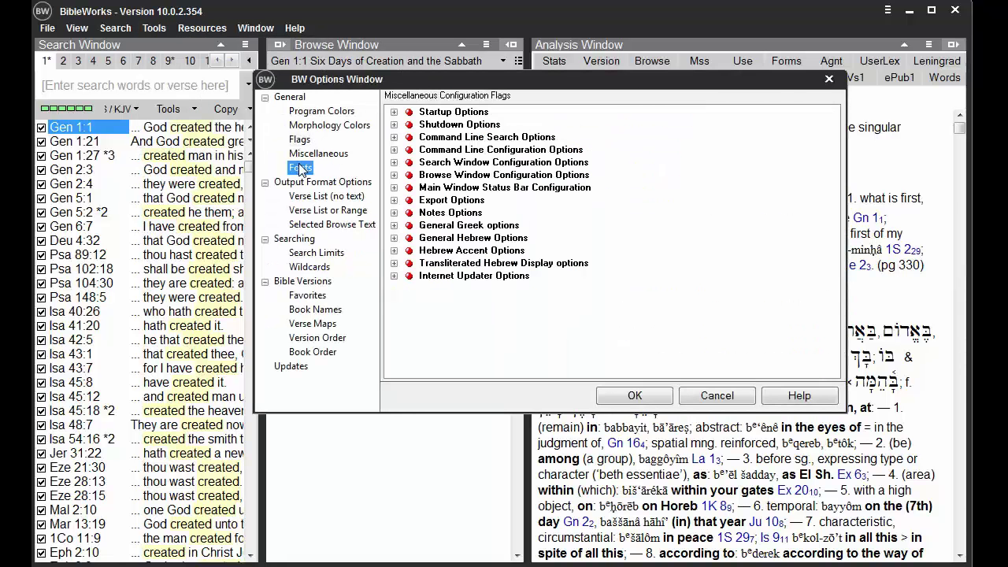
{"action": "left_click_drag", "start_coordinate": [507, 82], "coordinate": [604, 221]}
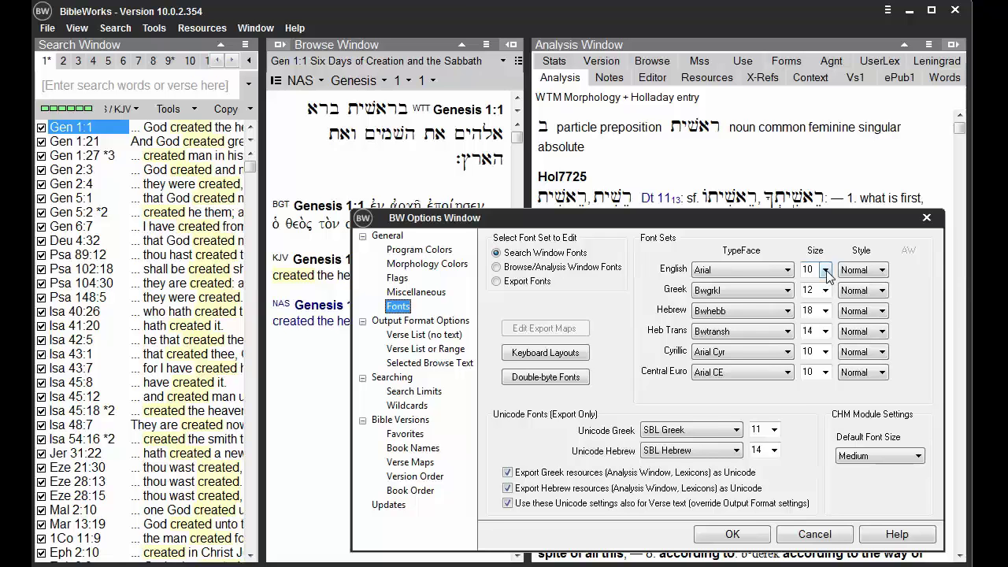
- Change the English search-window font size to 12, save, and acknowledge the restart notice
{"action": "left_click", "coordinate": [825, 270]}
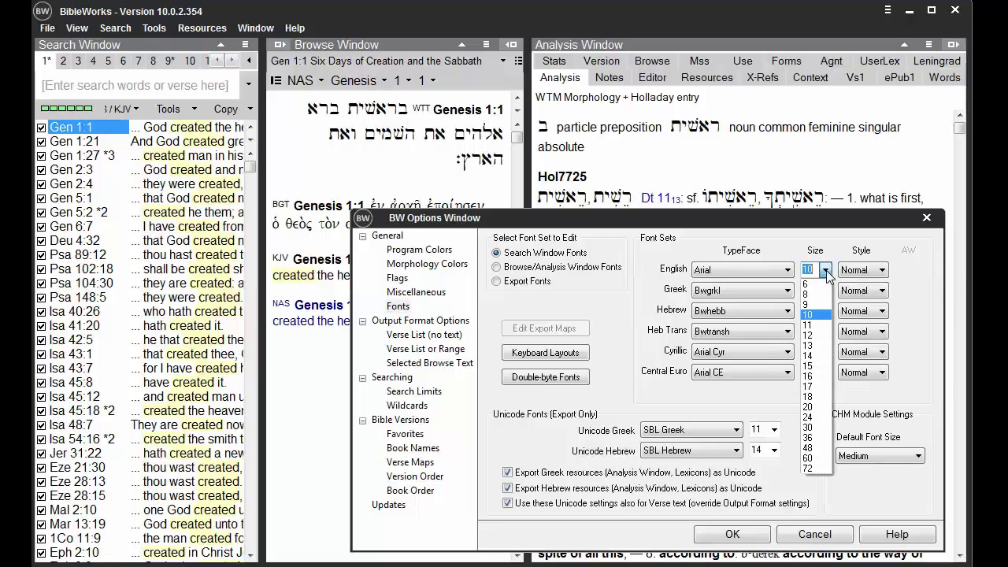
{"action": "left_click", "coordinate": [819, 335]}
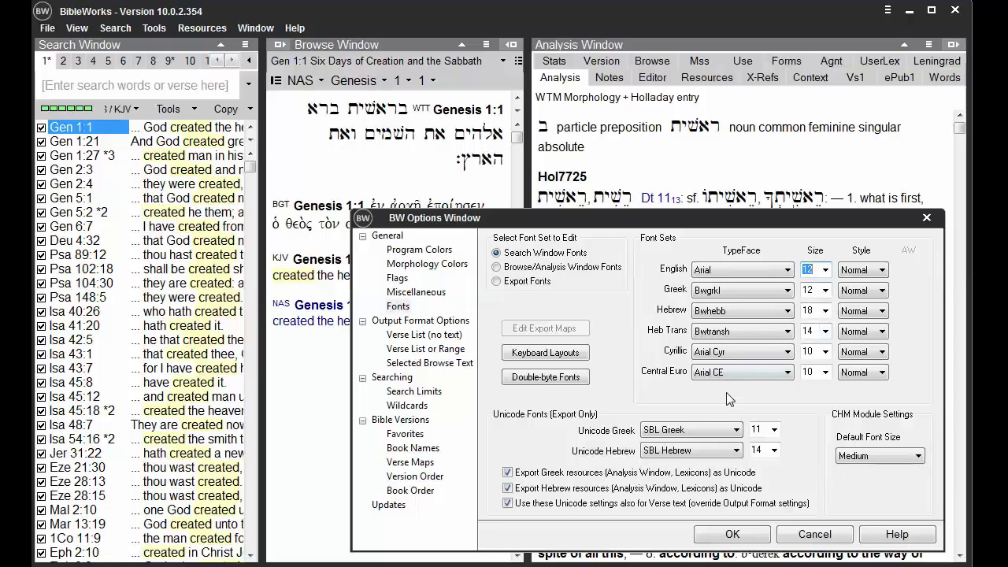
{"action": "left_click", "coordinate": [754, 539]}
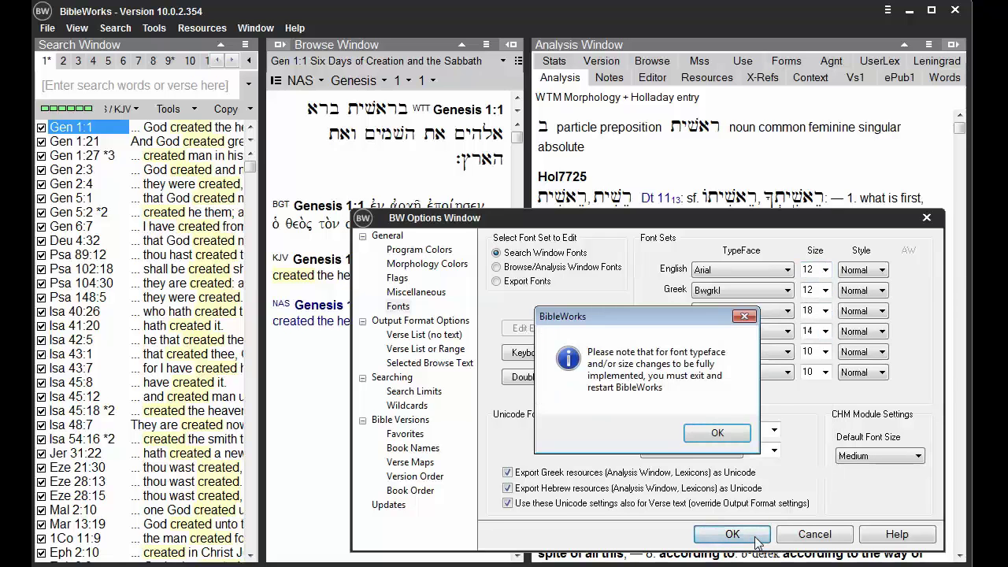
{"action": "left_click", "coordinate": [725, 434]}
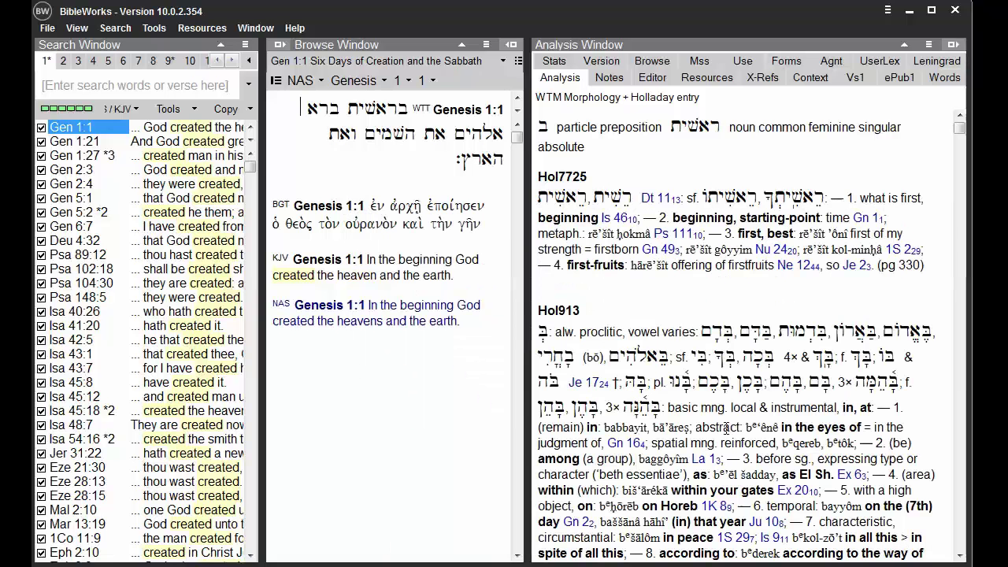
- Close and relaunch BibleWorks to show 12-point search results, then bring up the Tools menu
{"action": "left_click", "coordinate": [954, 10]}
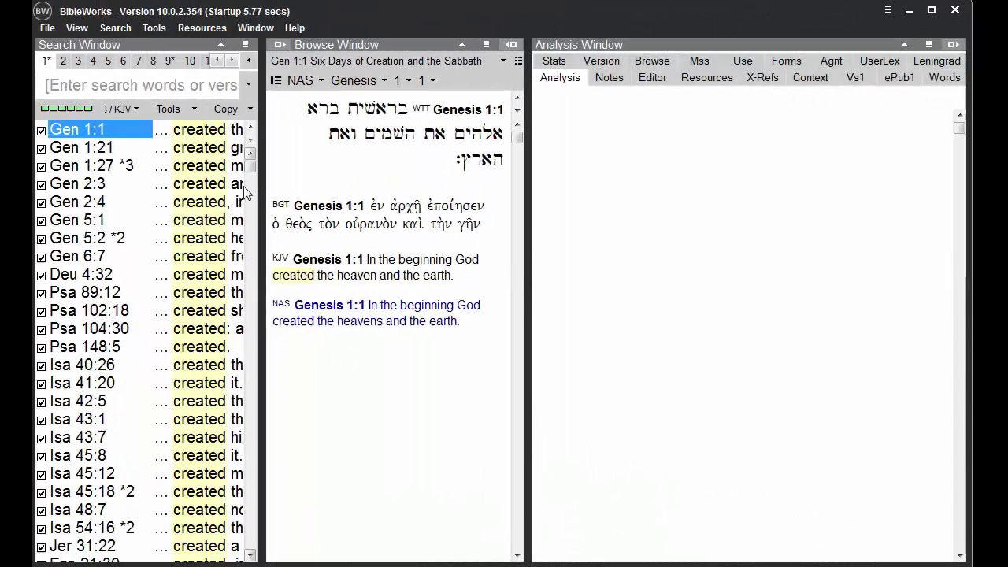
{"action": "left_click_drag", "start_coordinate": [262, 197], "coordinate": [340, 196]}
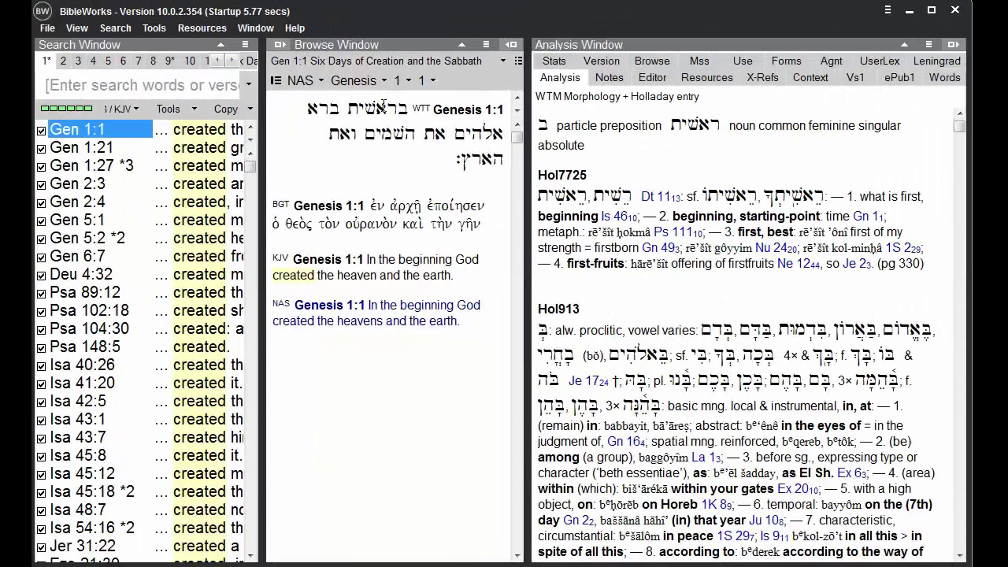
{"action": "left_click", "coordinate": [152, 28]}
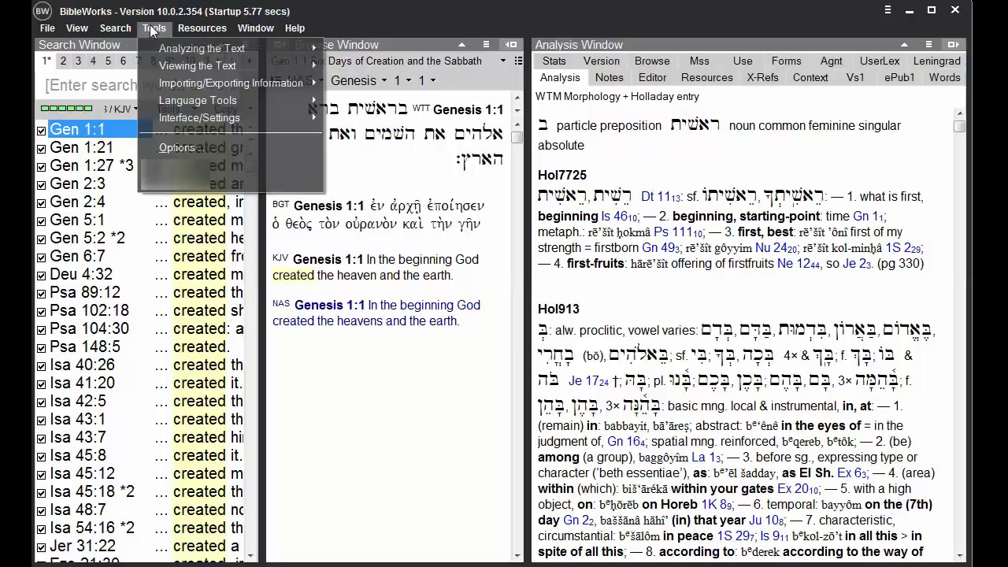
- Set the Browse/Analysis English font size and AW value both to 14, then confirm
{"action": "left_click", "coordinate": [184, 147]}
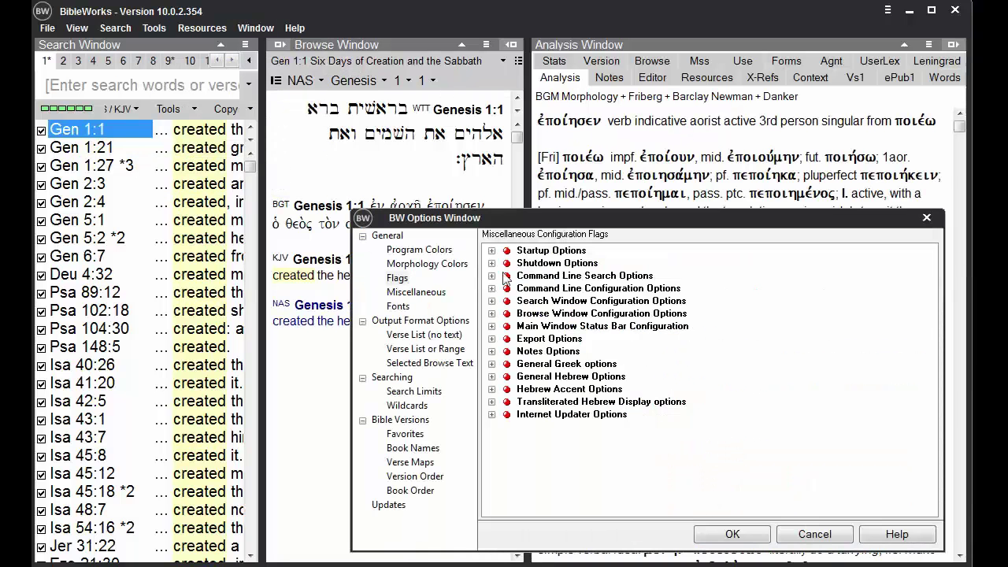
{"action": "left_click", "coordinate": [410, 311]}
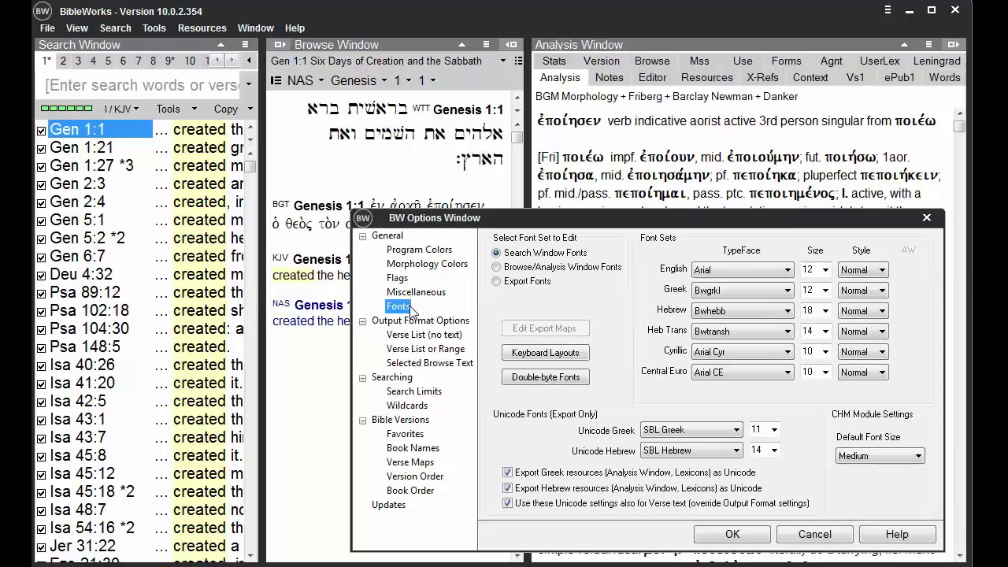
{"action": "left_click", "coordinate": [496, 268]}
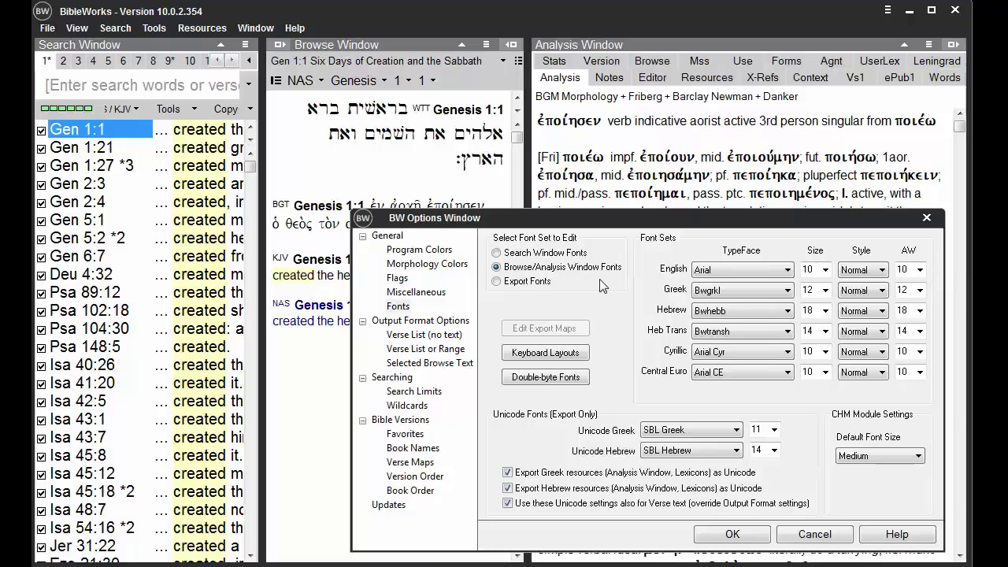
{"action": "left_click", "coordinate": [825, 270]}
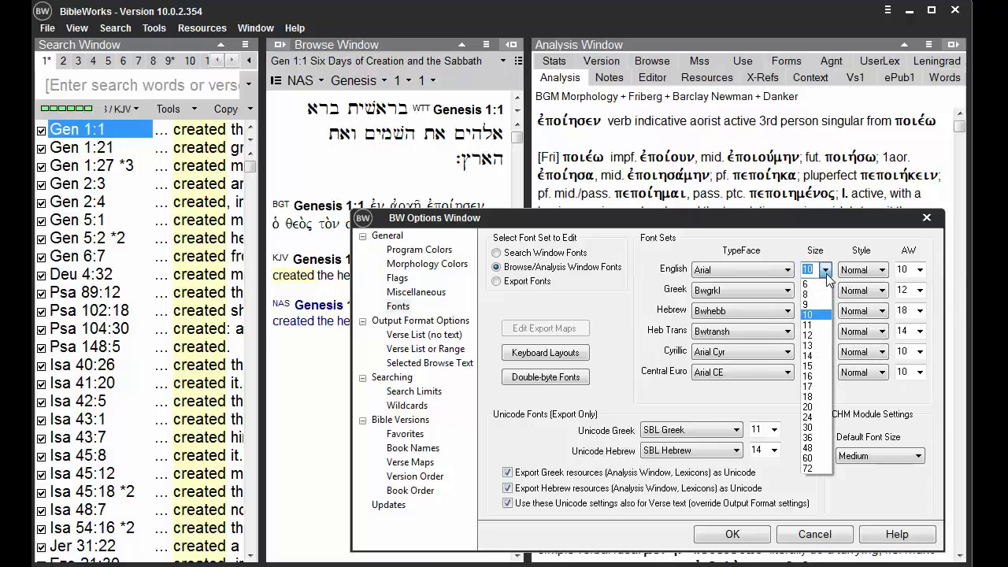
{"action": "left_click", "coordinate": [814, 357]}
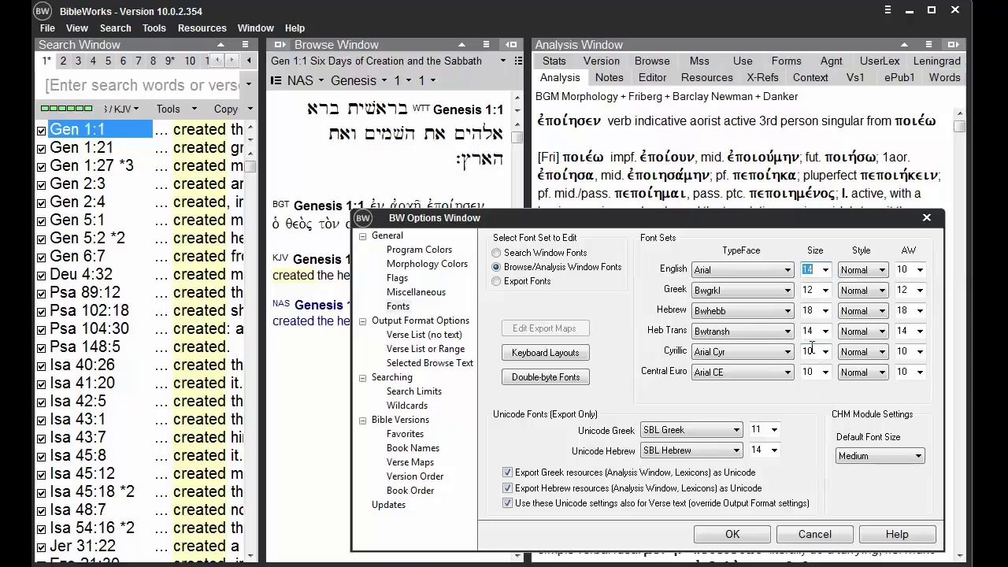
{"action": "left_click", "coordinate": [920, 270]}
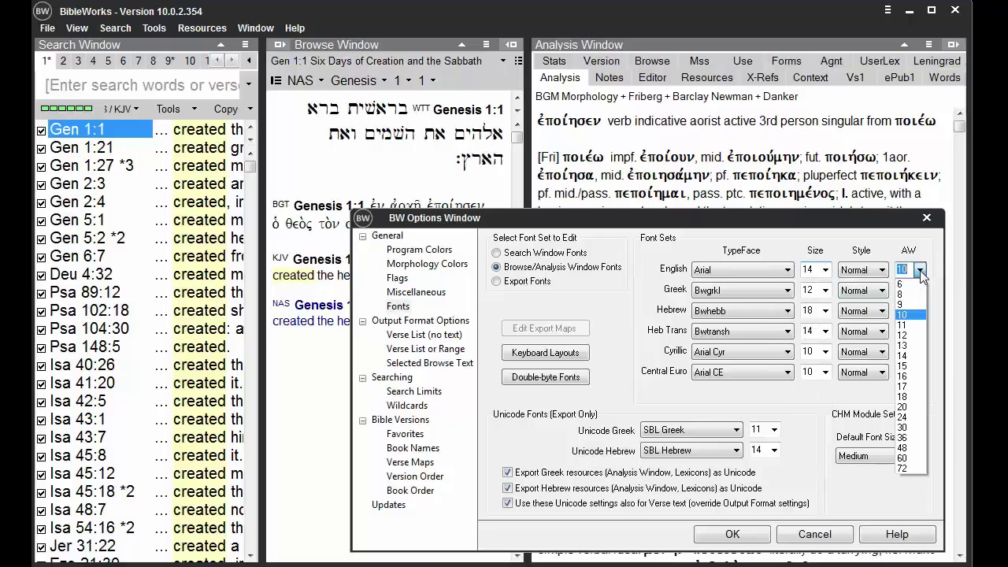
{"action": "left_click", "coordinate": [912, 356]}
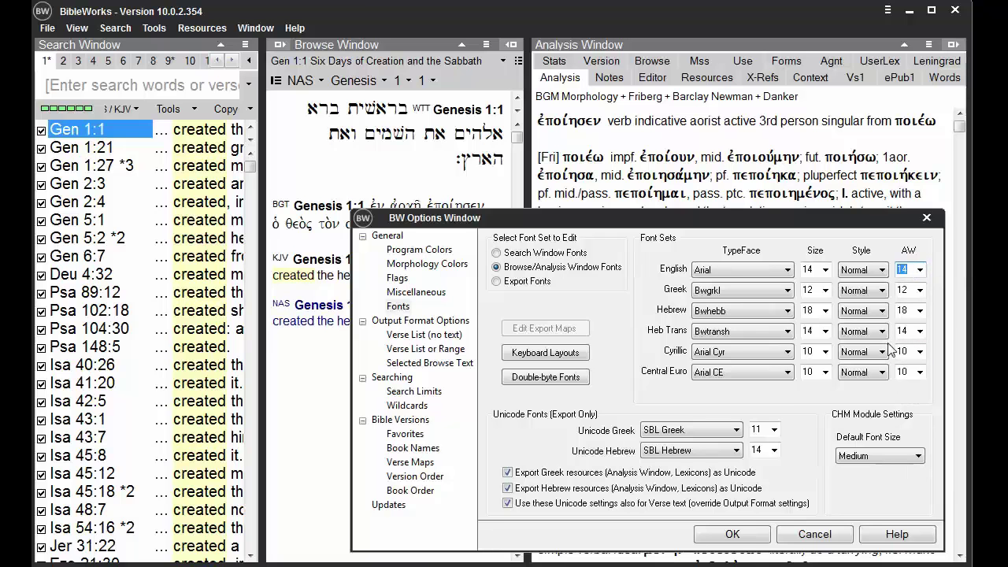
{"action": "left_click", "coordinate": [732, 534]}
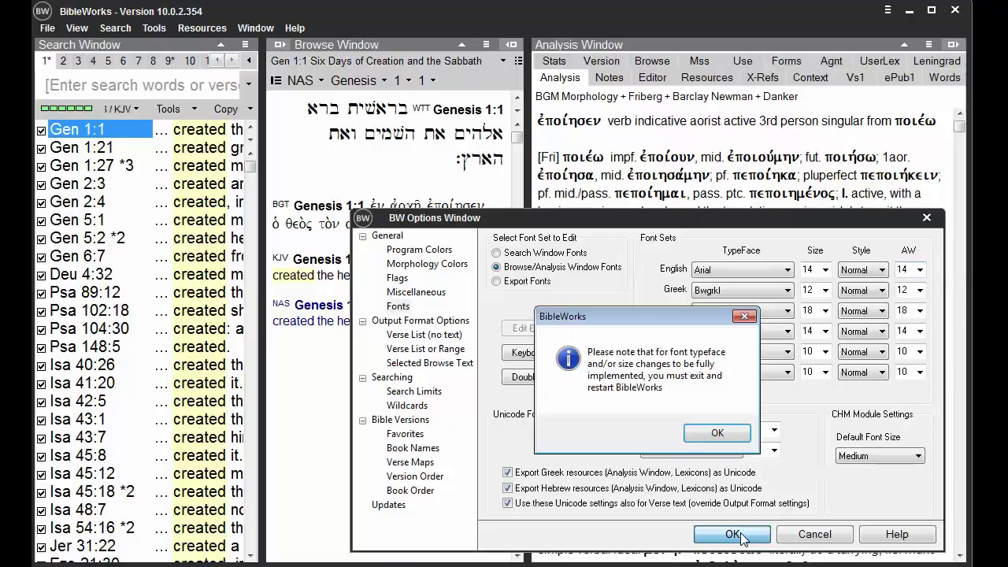
{"action": "left_click", "coordinate": [715, 433]}
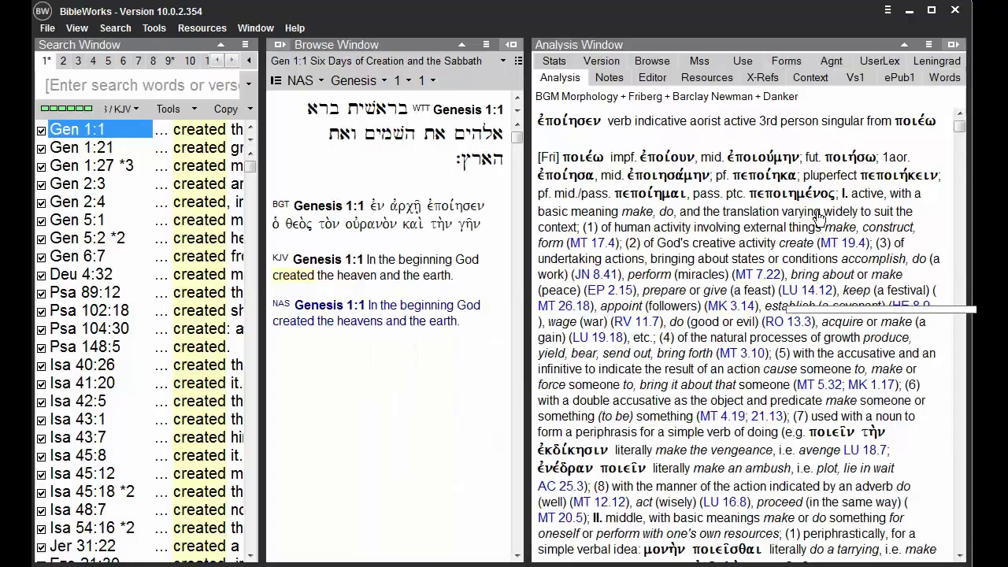
- Restart BibleWorks and show the blank Editor tab in the Analysis pane
{"action": "left_click", "coordinate": [955, 10]}
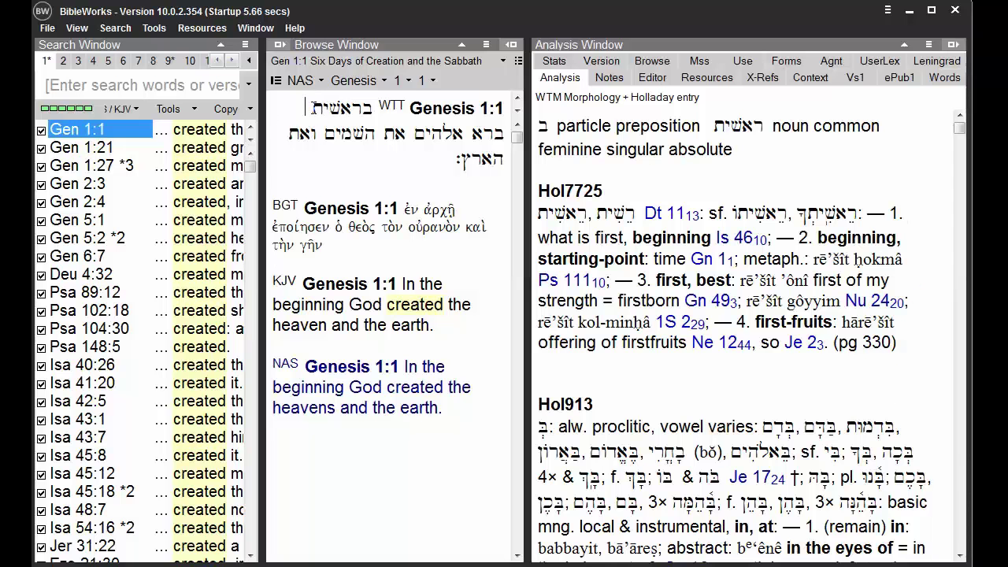
{"action": "left_click", "coordinate": [655, 82]}
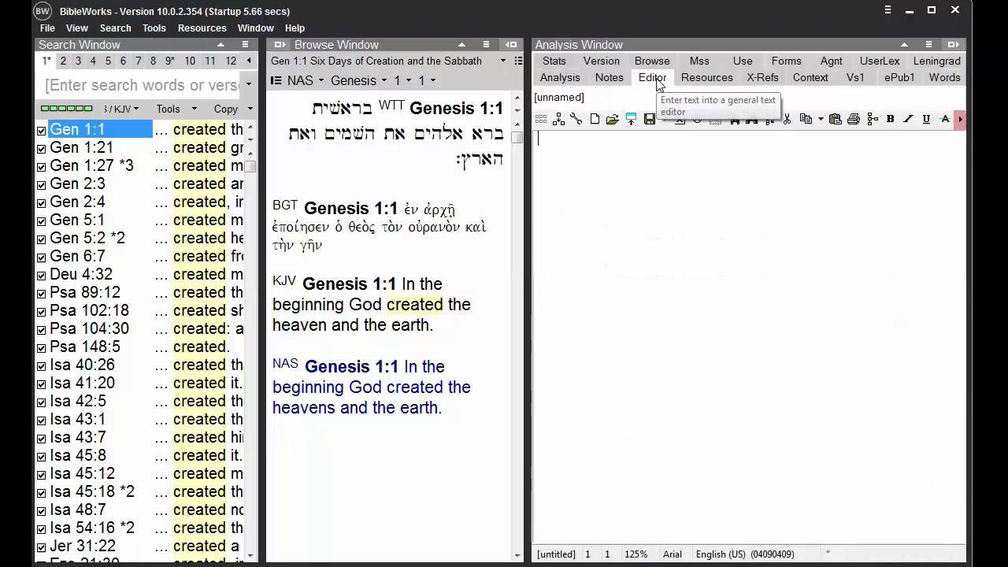
{"action": "left_click", "coordinate": [236, 113]}
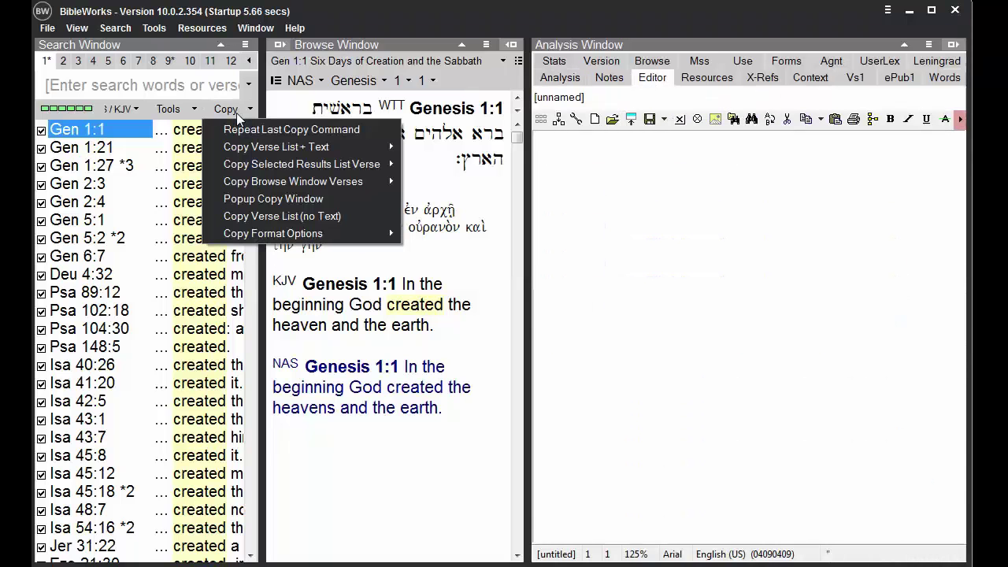
{"action": "mouse_move", "coordinate": [258, 153]}
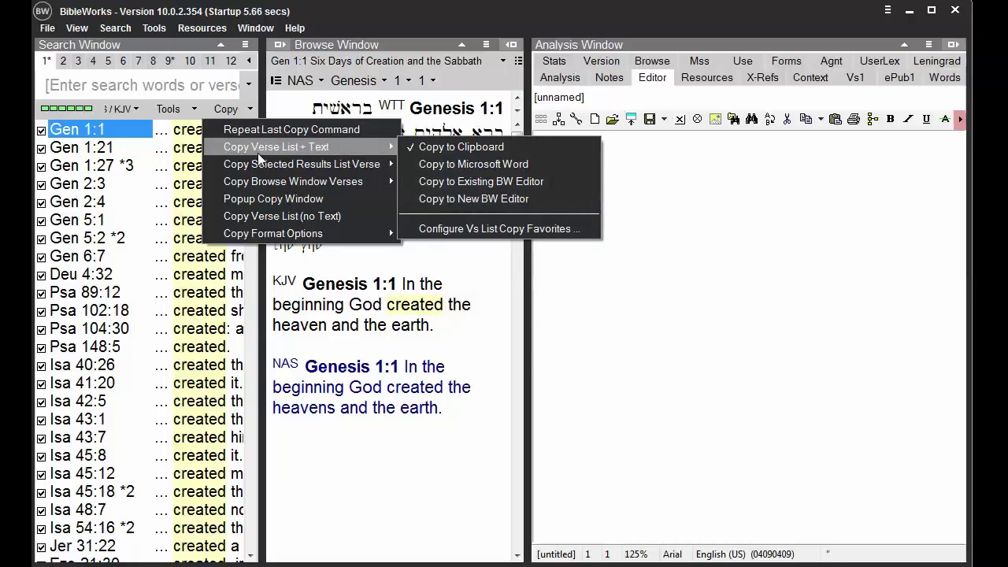
{"action": "left_click", "coordinate": [473, 184]}
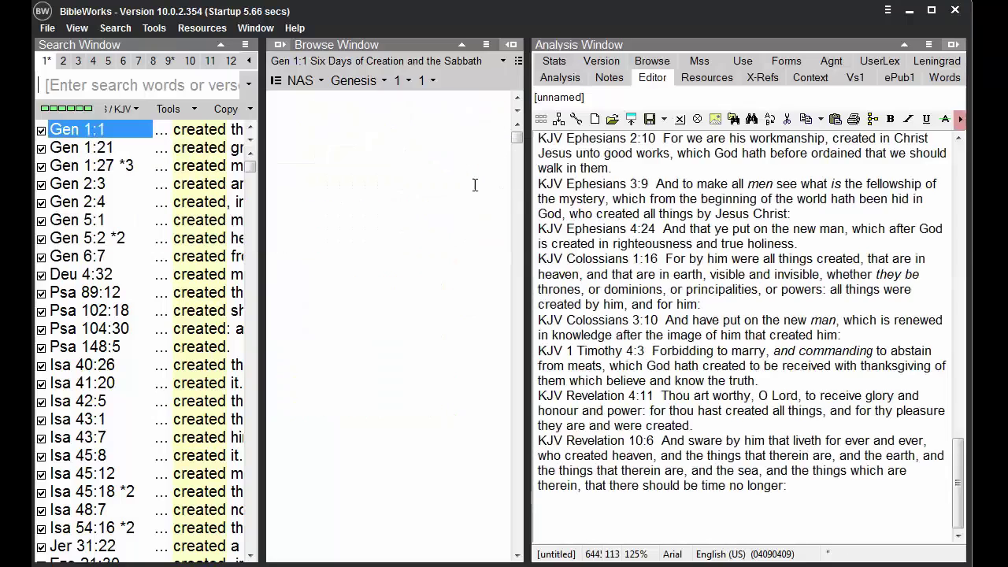
{"action": "left_click_drag", "start_coordinate": [958, 466], "coordinate": [958, 158]}
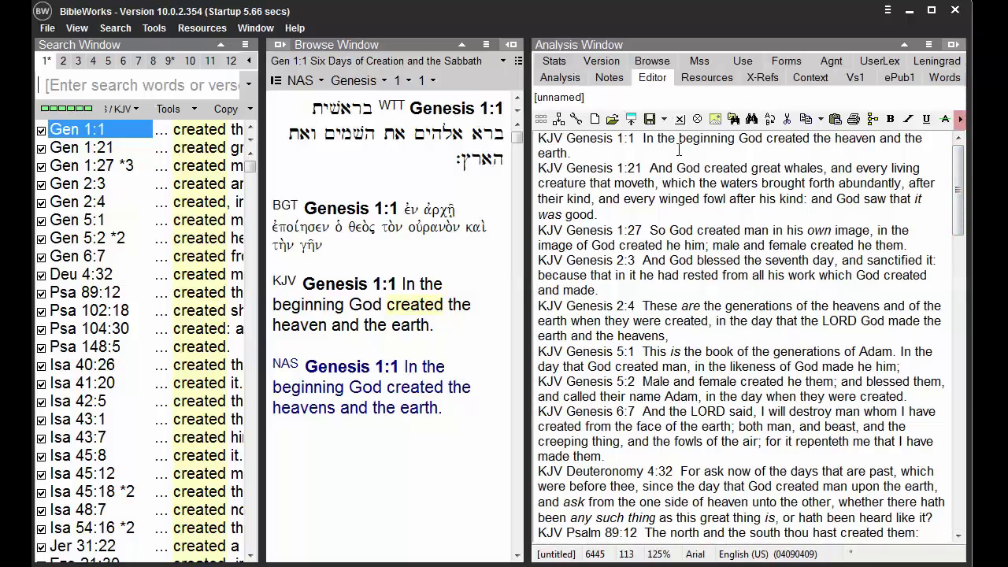
{"action": "left_click", "coordinate": [681, 119]}
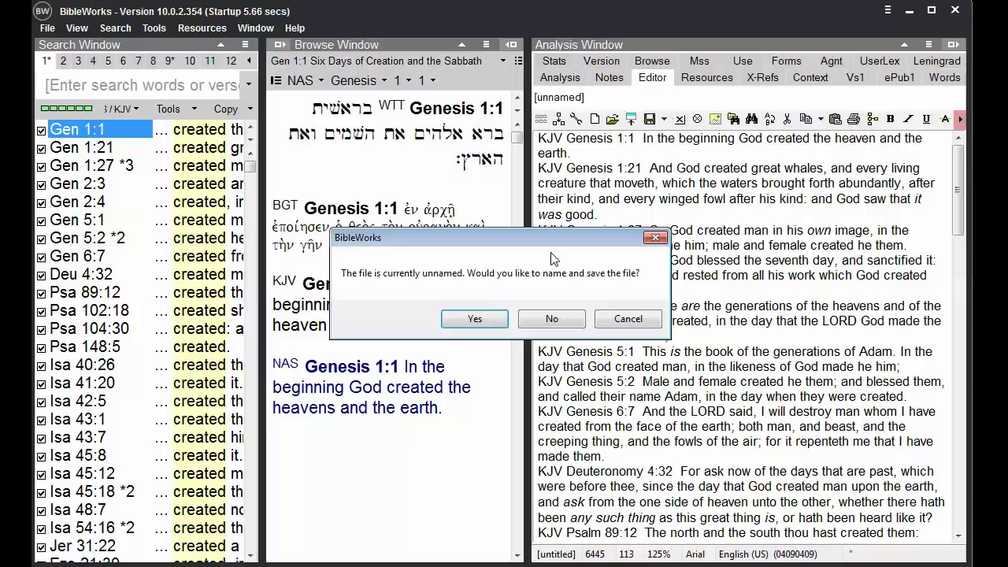
{"action": "left_click", "coordinate": [551, 318]}
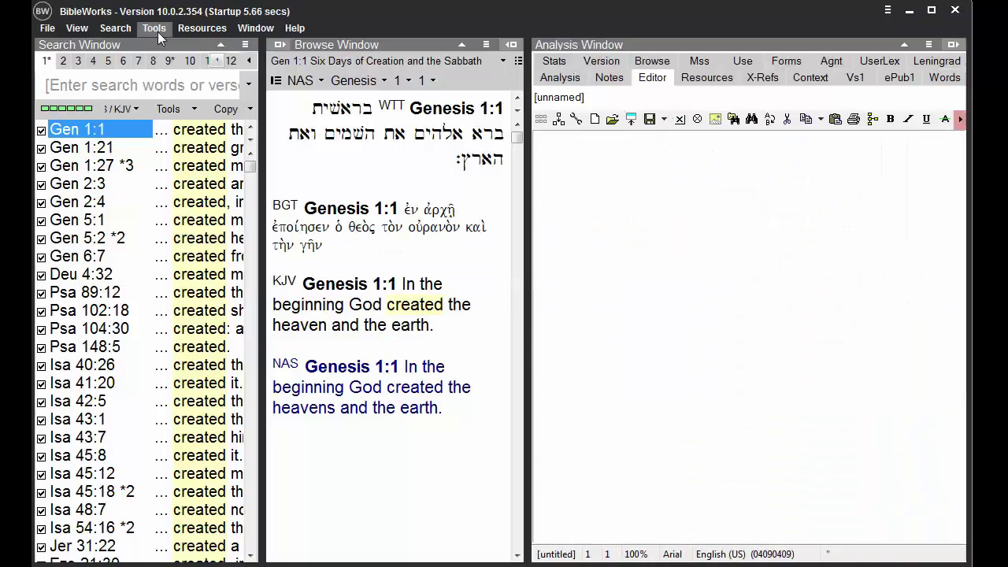
- Set the English export font to Times New Roman, size 16, then close BibleWorks
{"action": "left_click", "coordinate": [160, 29]}
{"action": "left_click", "coordinate": [171, 152]}
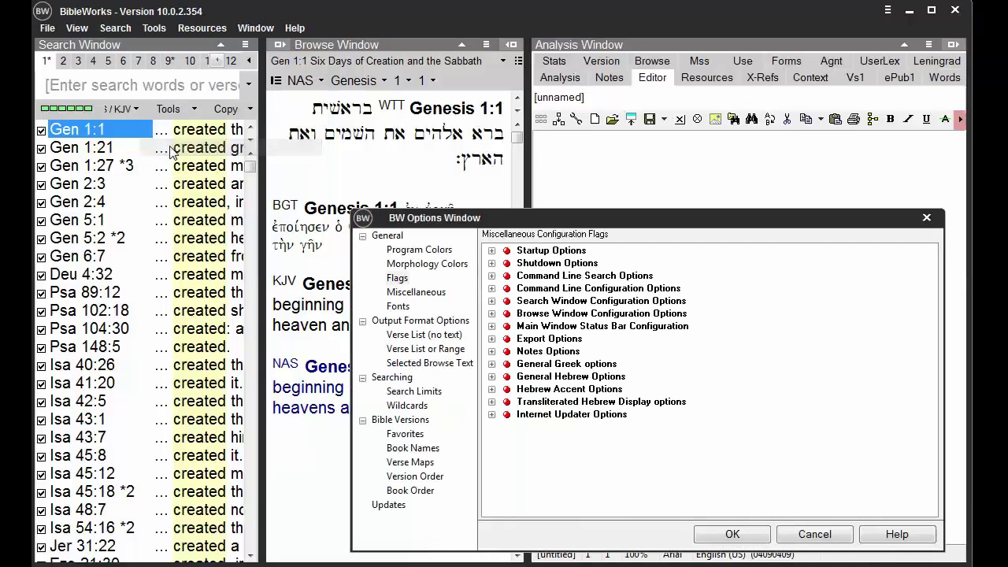
{"action": "left_click", "coordinate": [401, 308]}
{"action": "left_click", "coordinate": [496, 282]}
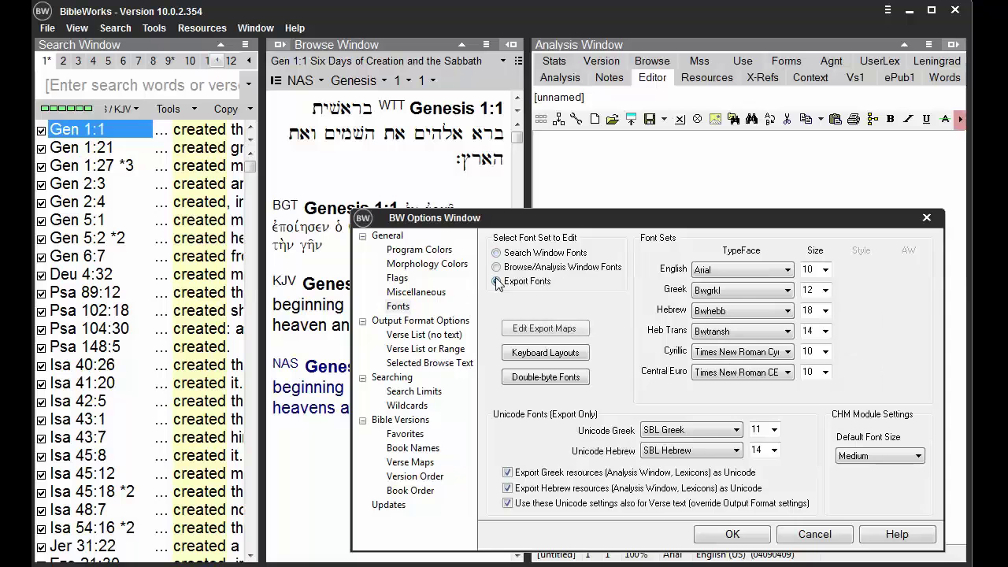
{"action": "left_click", "coordinate": [825, 270]}
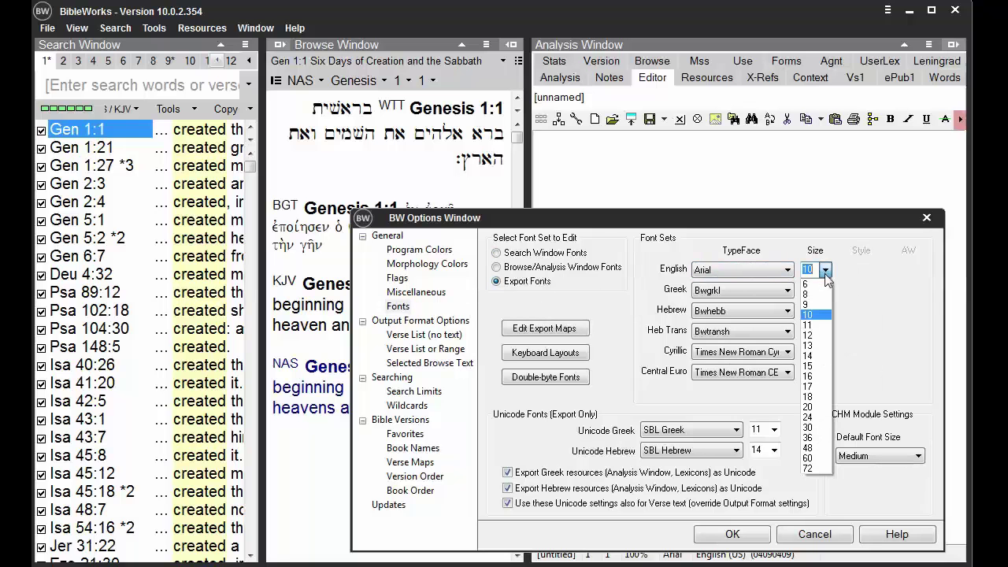
{"action": "left_click", "coordinate": [811, 377]}
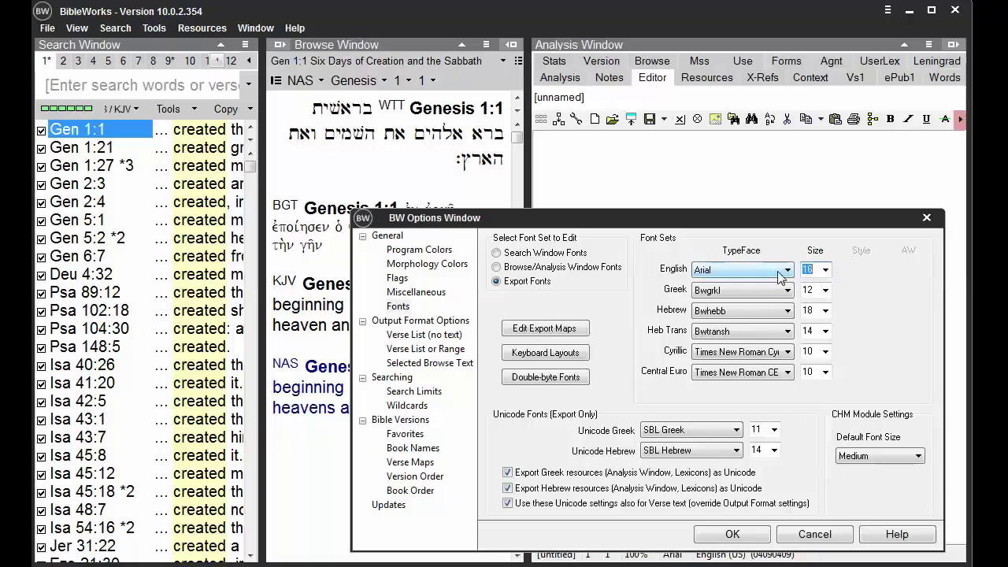
{"action": "left_click", "coordinate": [781, 272]}
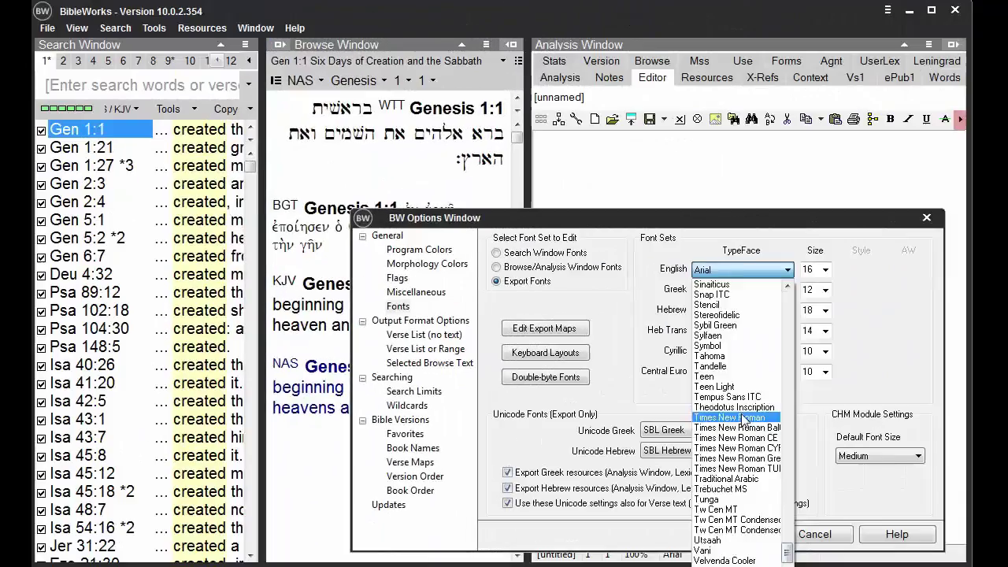
{"action": "left_click", "coordinate": [740, 420]}
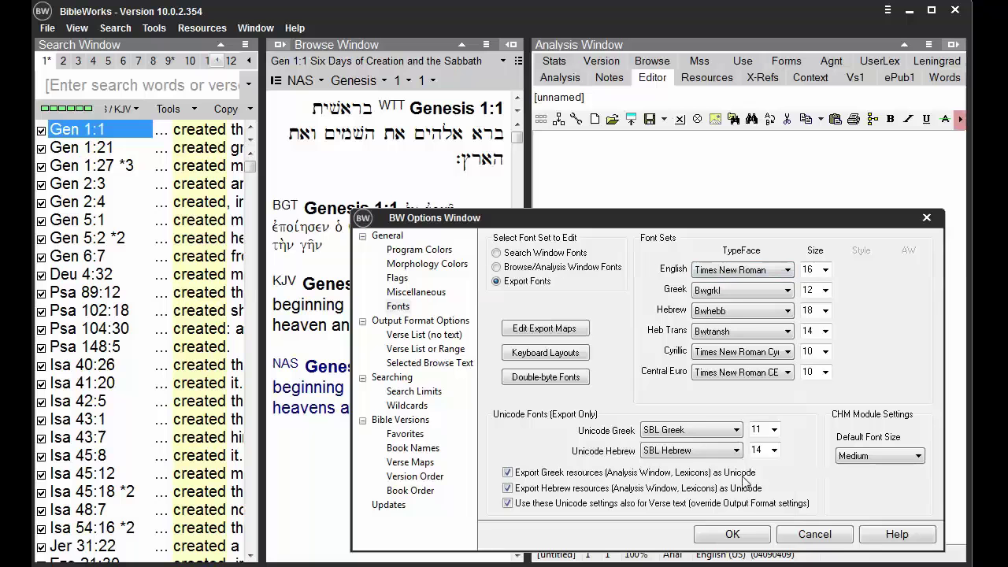
{"action": "left_click", "coordinate": [745, 534]}
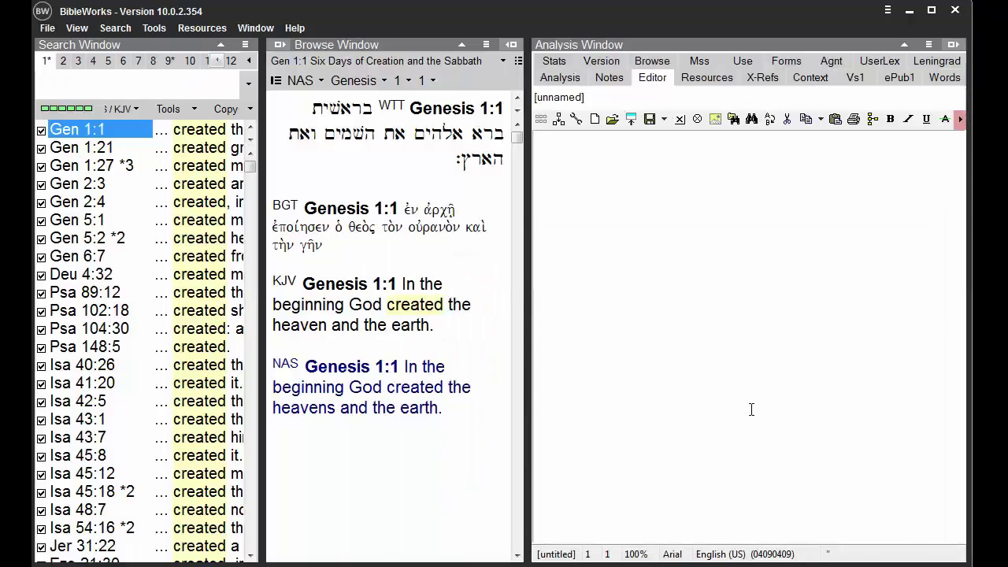
{"action": "left_click", "coordinate": [955, 13]}
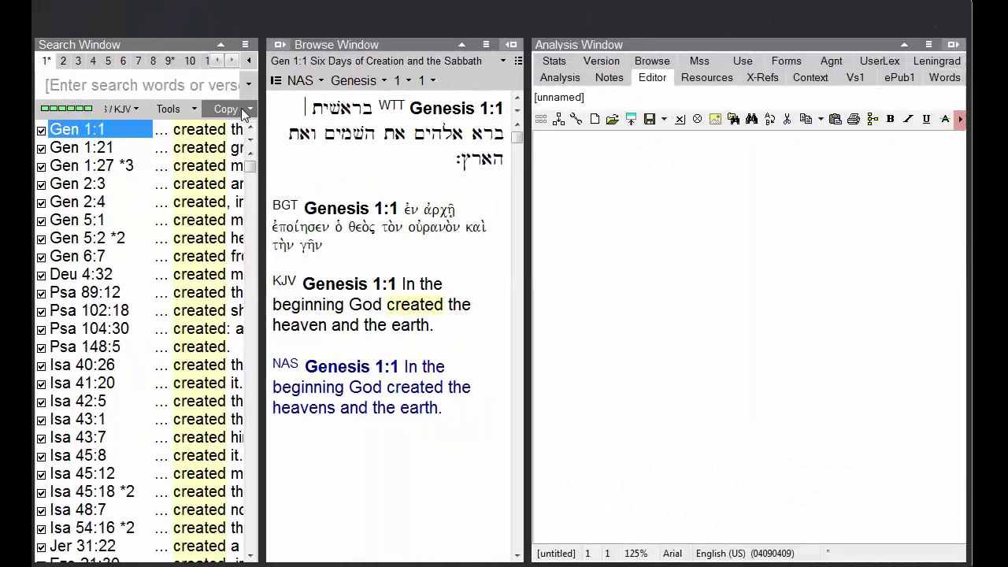
- Copy the KJV results verse list with text to the existing editor, then scroll to its top
{"action": "left_click", "coordinate": [242, 111]}
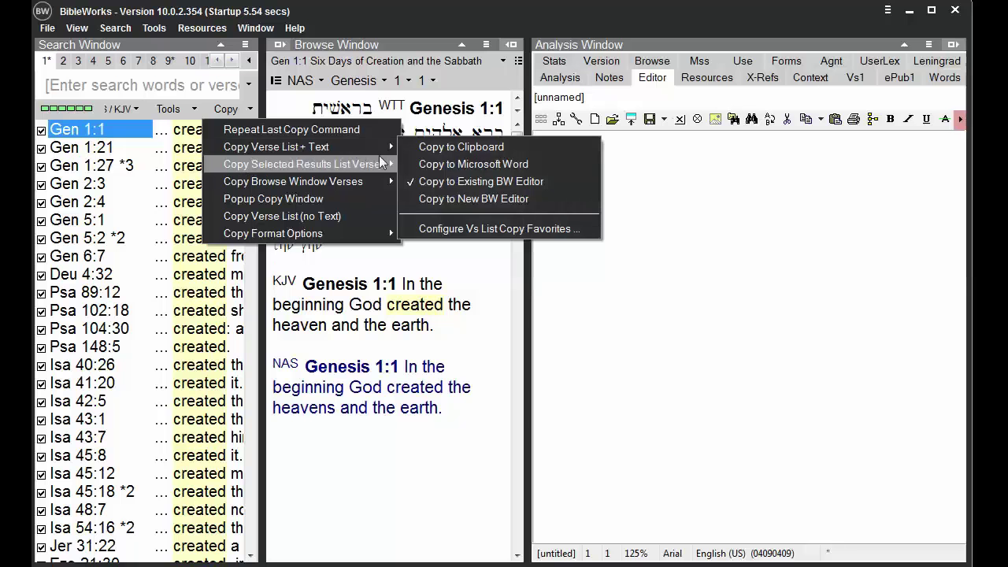
{"action": "left_click", "coordinate": [435, 181]}
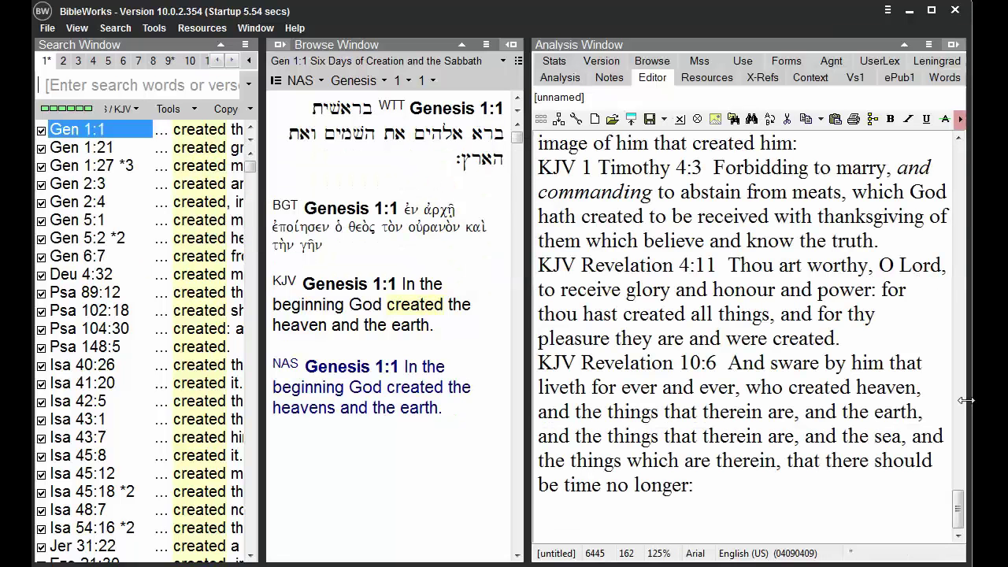
{"action": "left_click_drag", "start_coordinate": [958, 508], "coordinate": [958, 162]}
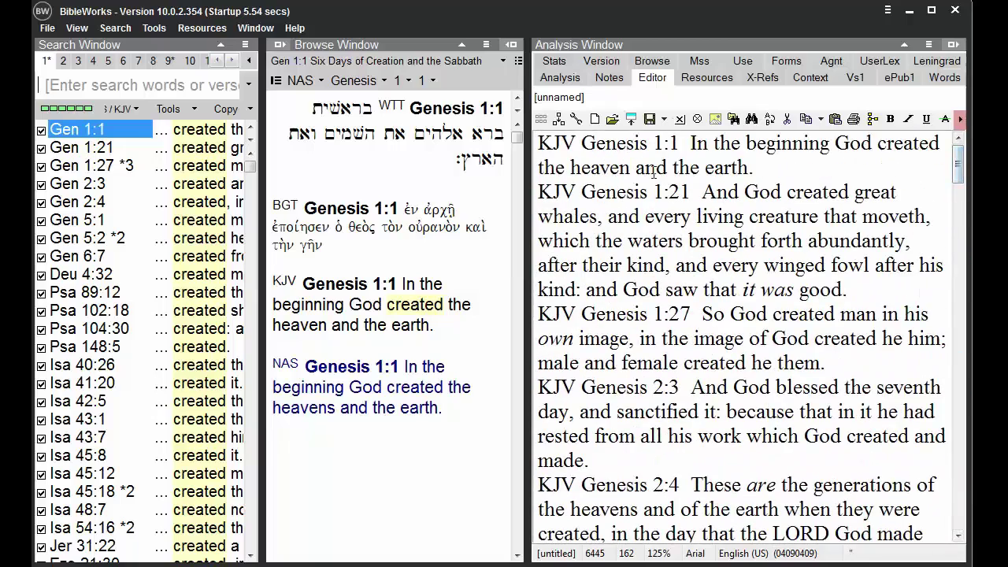